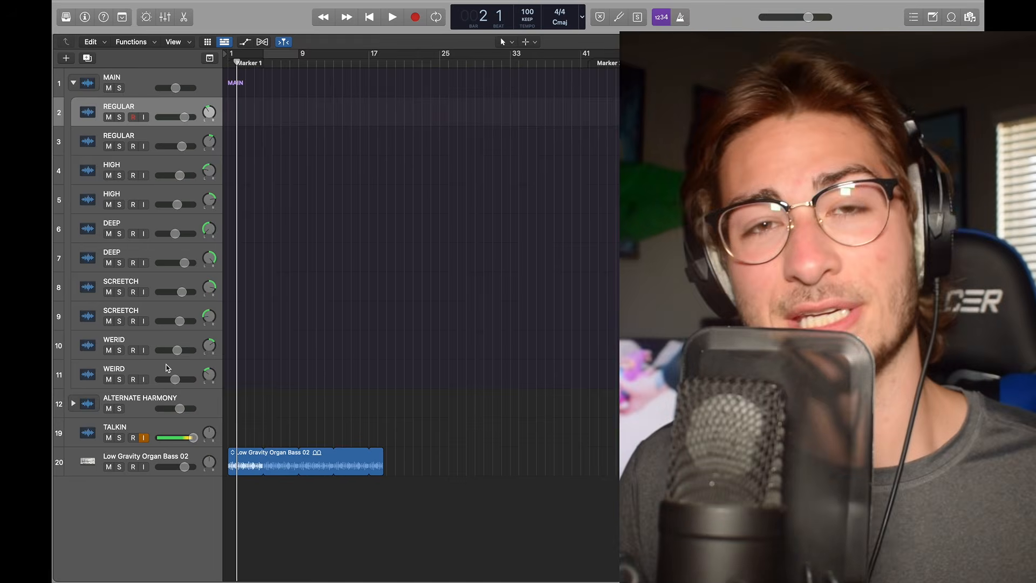
Step: Expand and collapse the MAIN and ALTERNATE HARMONY track stacks to review their vocal tracks
left_click(73, 83)
left_click(73, 111)
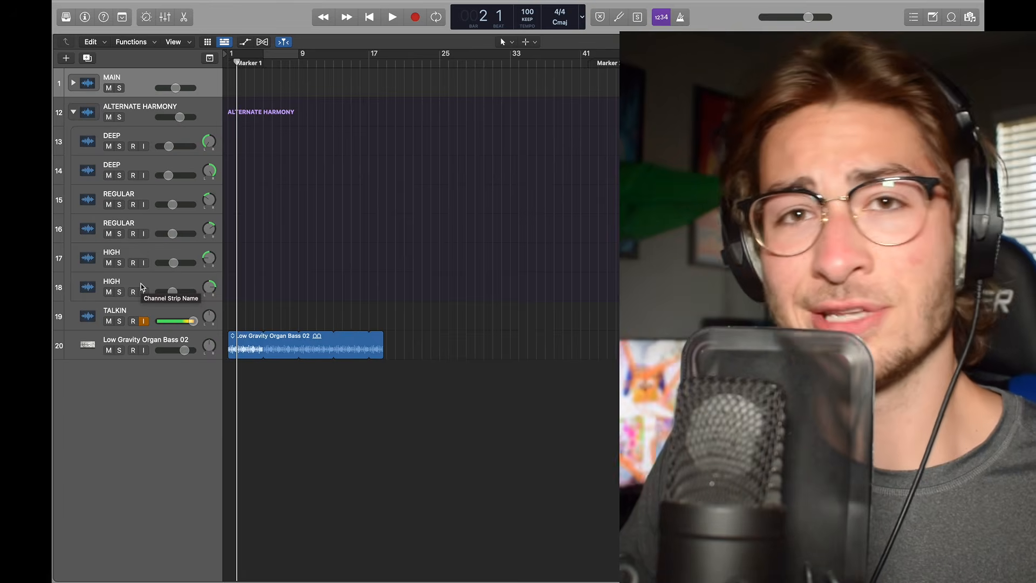
left_click(73, 112)
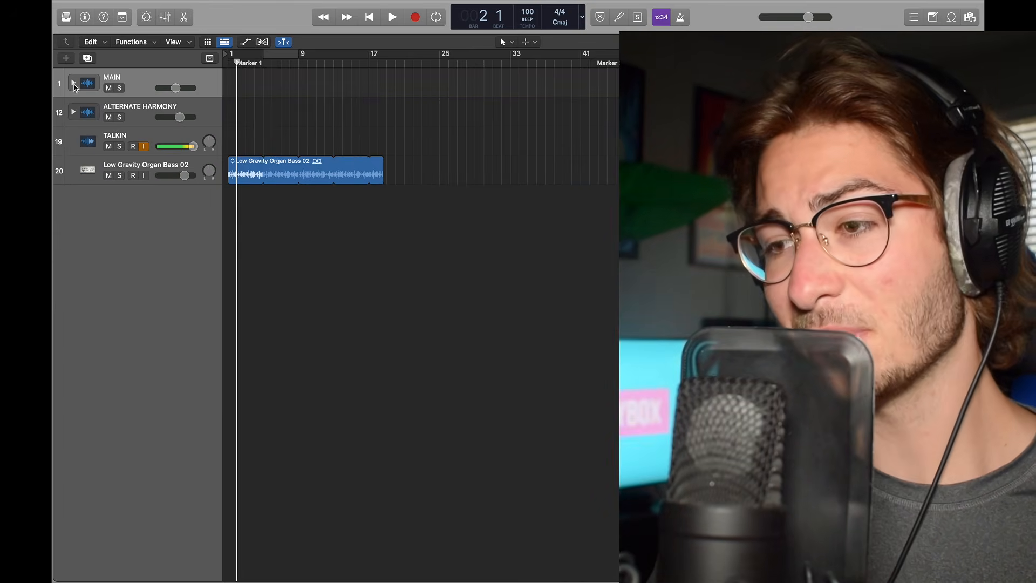
left_click(72, 83)
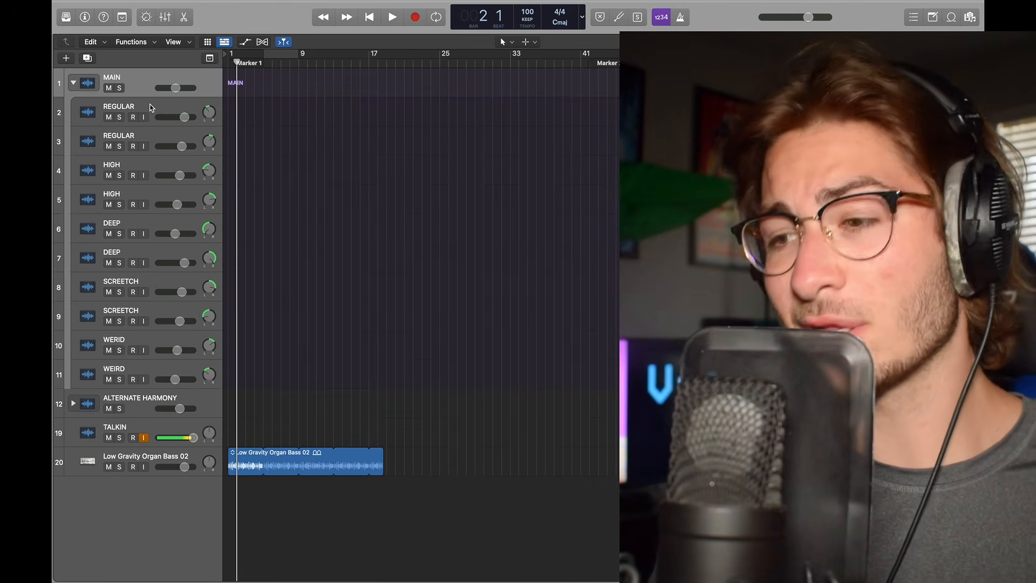
left_click(209, 111)
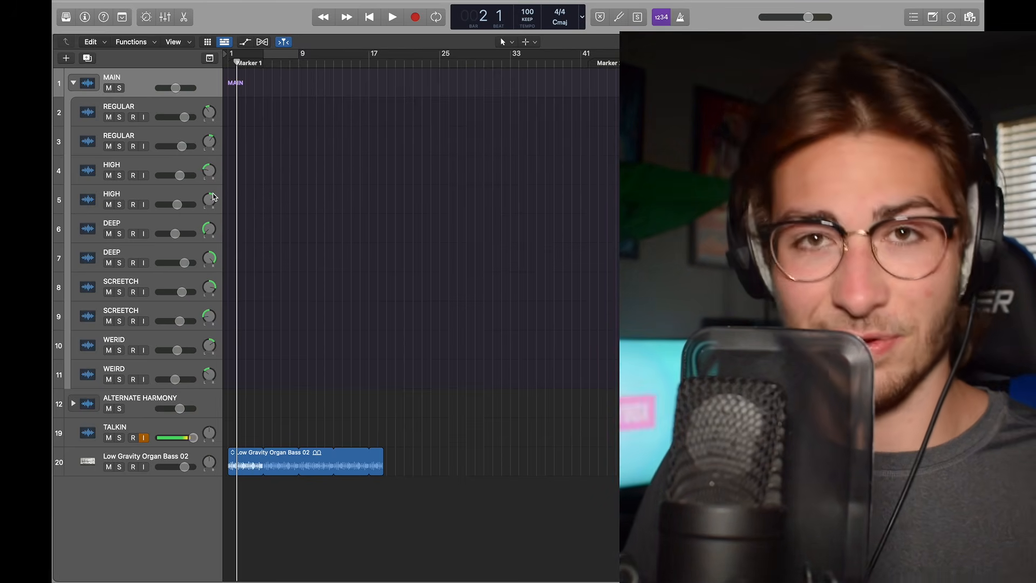
left_click(73, 83)
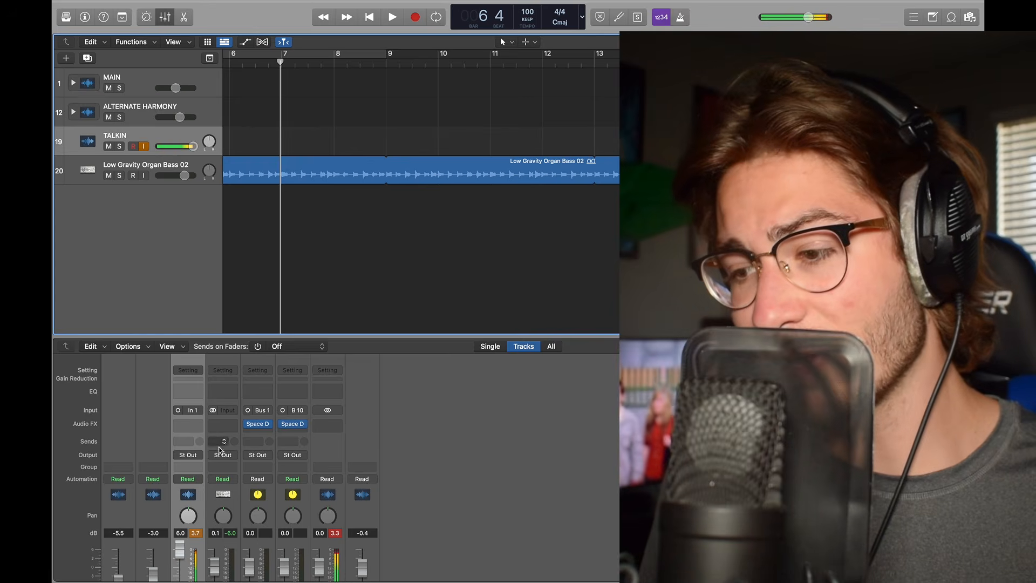
Step: Add a second send from the TALKIN channel to Bus 10
left_click(195, 441)
left_click(196, 439)
mouse_move(227, 460)
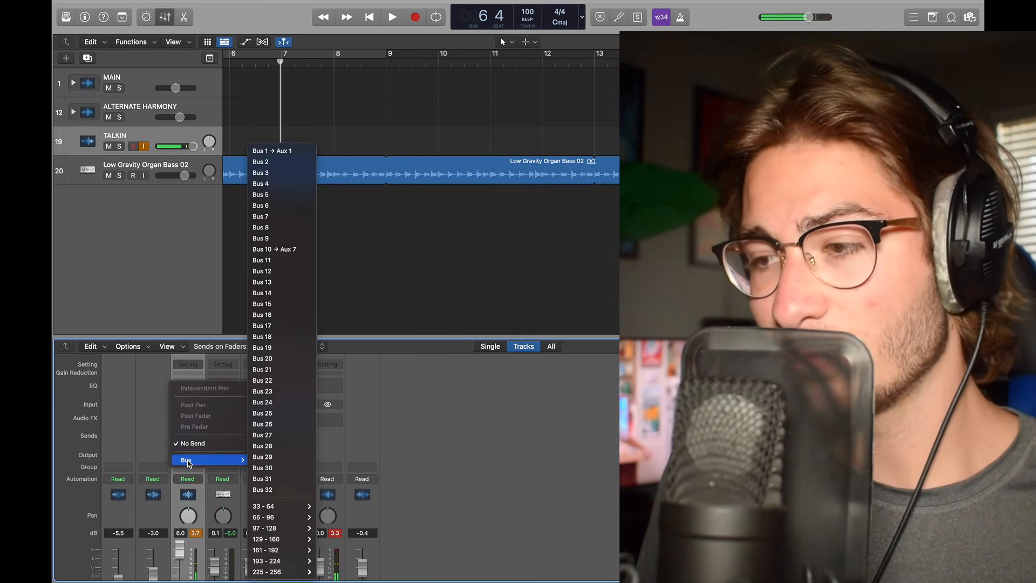
left_click(290, 250)
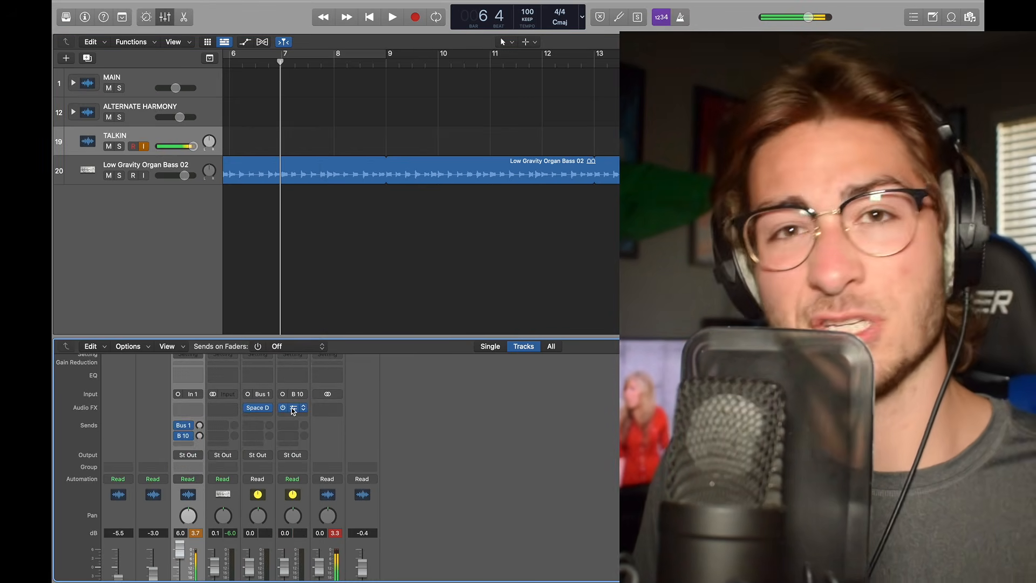
Step: Open the Space Designer reverb on the Aux 7 channel, browse its Outdoor Spaces presets, and close the plug-in
left_click(293, 409)
left_click_drag(575, 154, 541, 116)
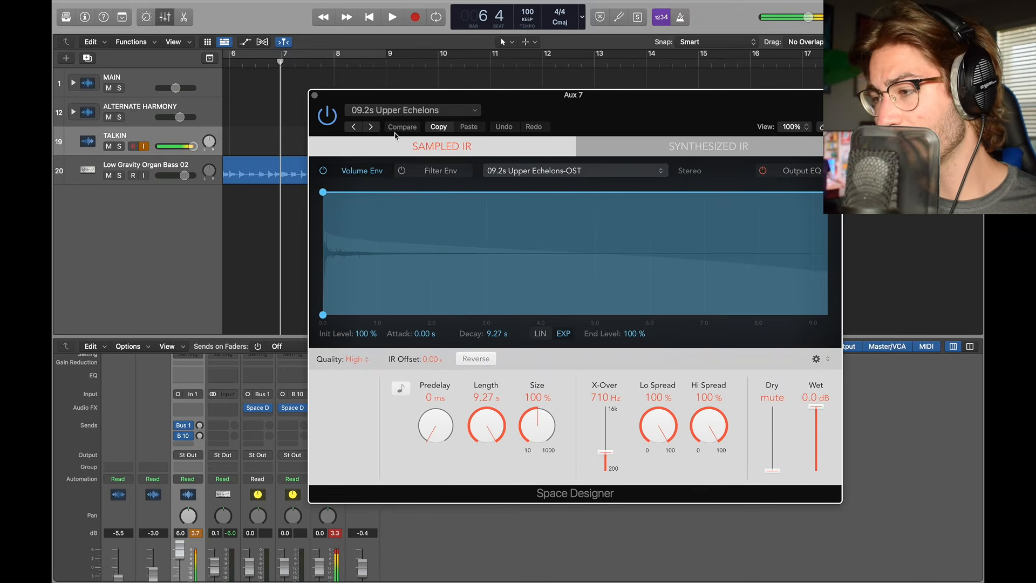
left_click(390, 114)
mouse_move(442, 325)
mouse_move(572, 379)
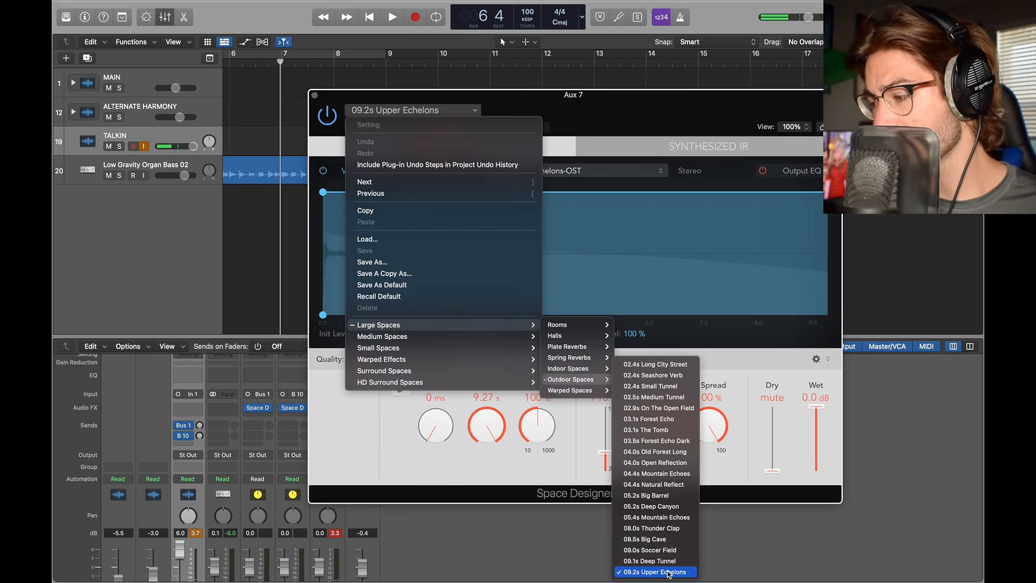
left_click(757, 412)
key("super+w")
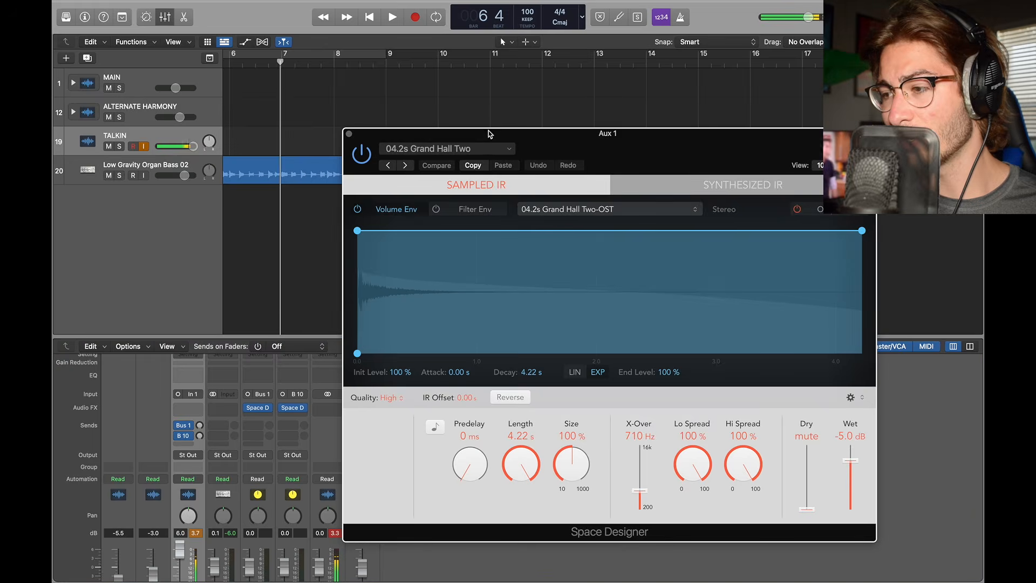
Step: Open the Space Designer reverb on Aux 1 and browse its Large Spaces room presets
left_click_drag(539, 138, 478, 68)
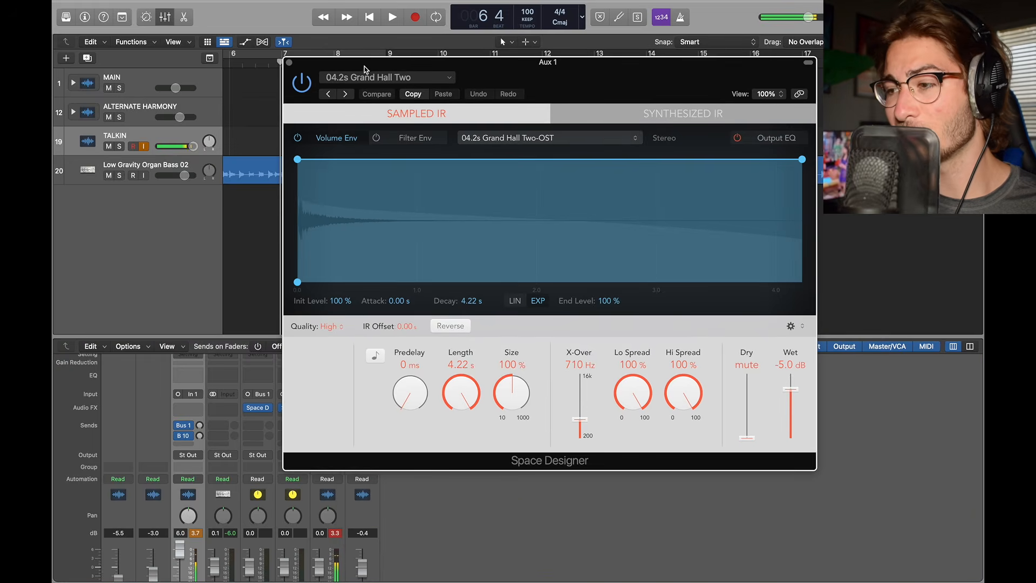
left_click(356, 75)
mouse_move(459, 292)
mouse_move(550, 292)
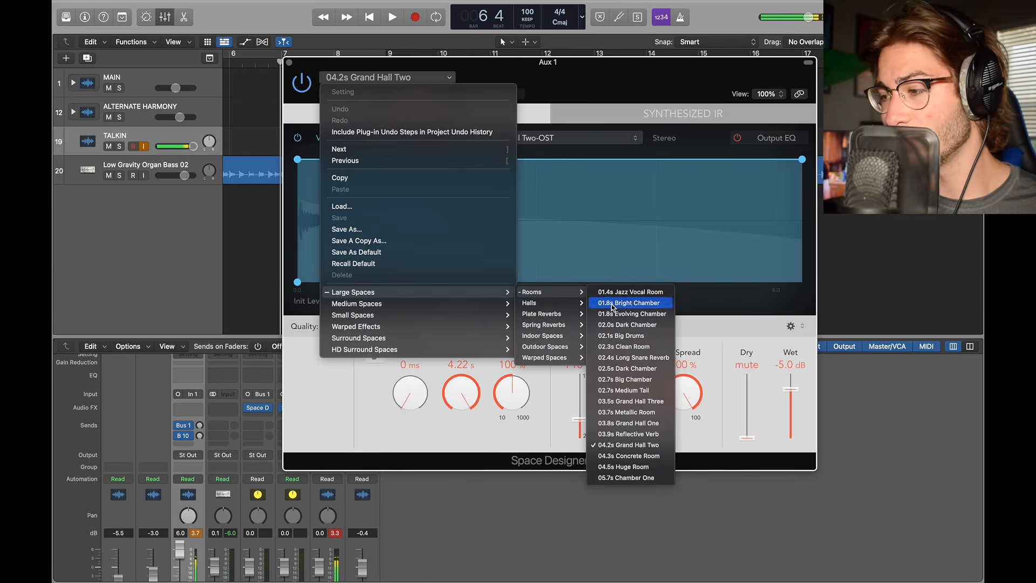
left_click(729, 351)
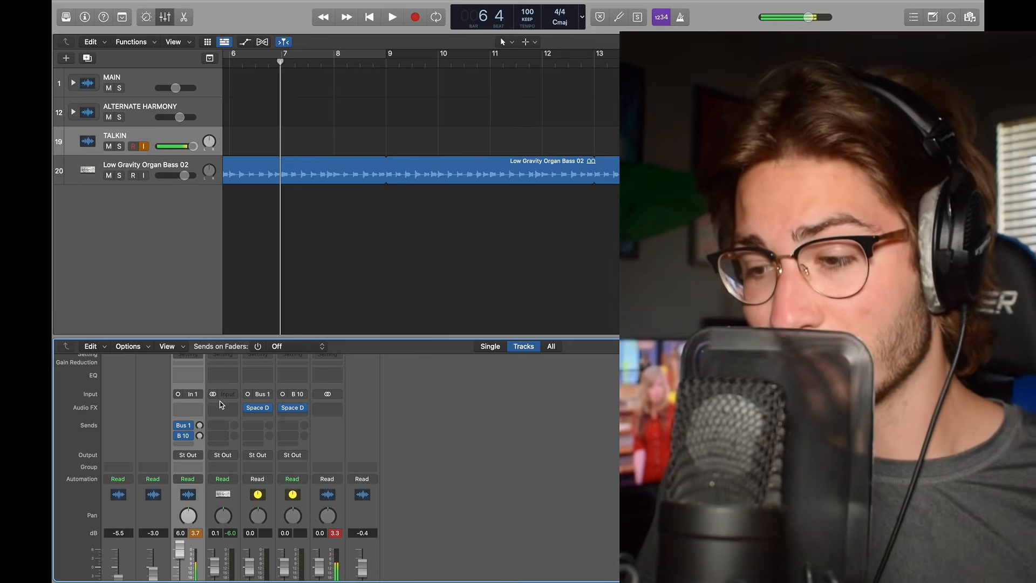
Step: Adjust the TALKIN channel's Bus 1 send level and switch off both of its sends
left_click_drag(200, 425, 199, 411)
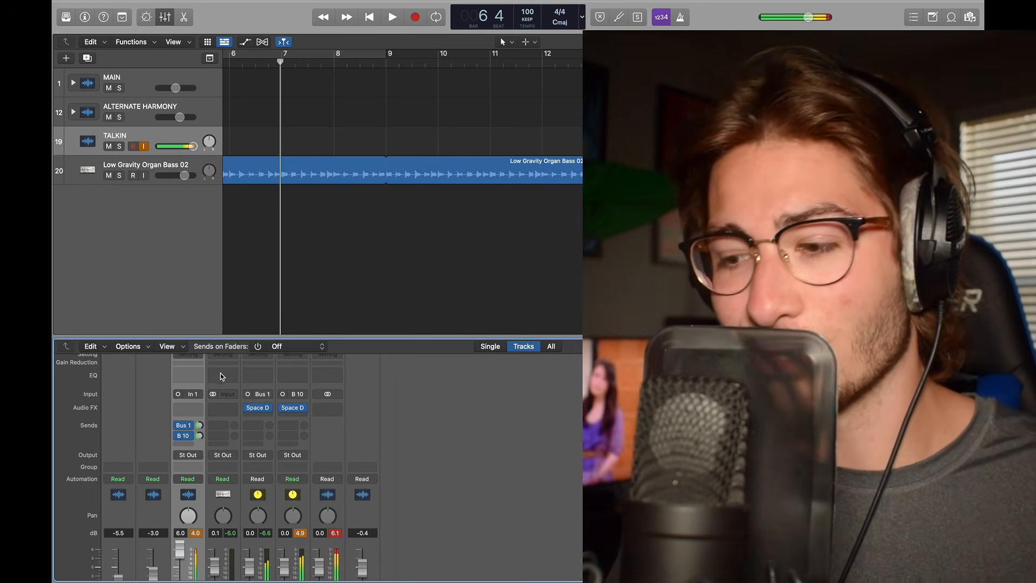
left_click_drag(176, 425, 175, 442)
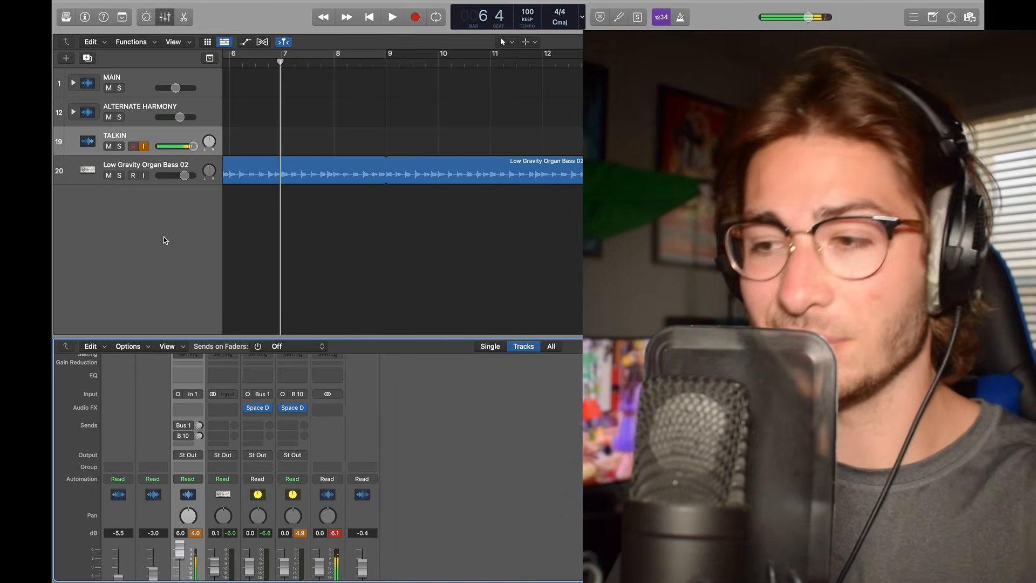
key("super+Left")
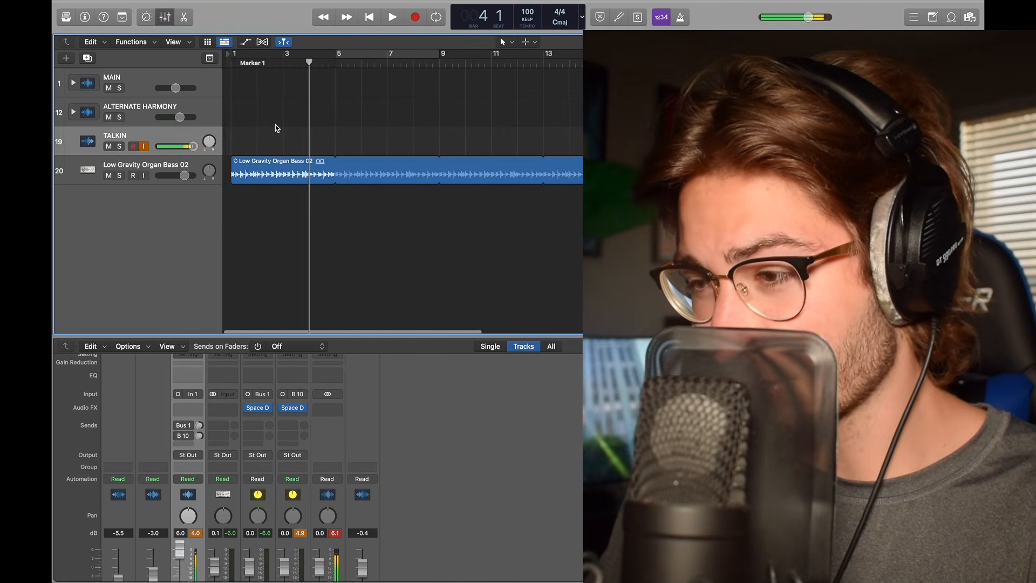
scroll(275, 128, "right", 1)
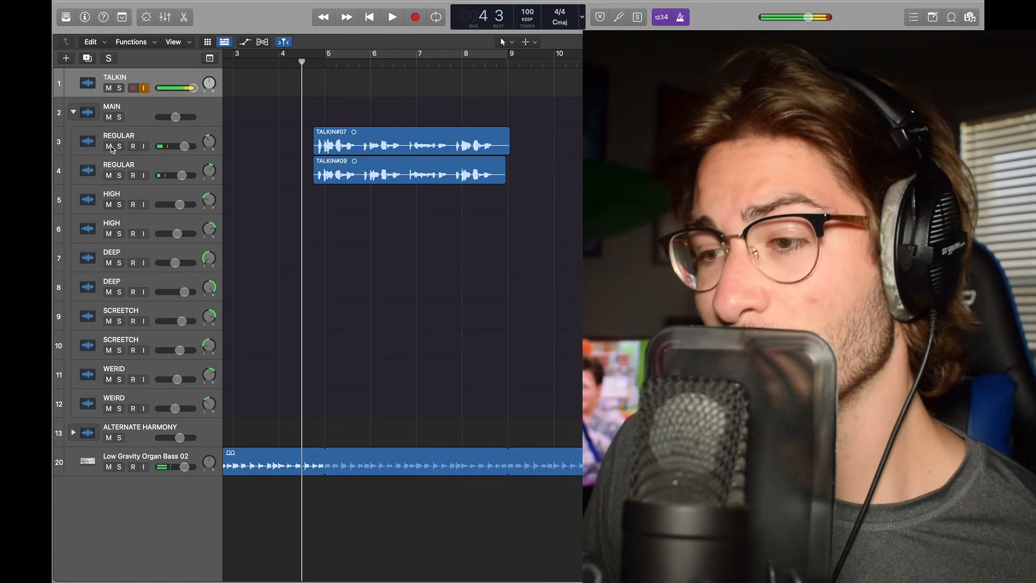
Step: Mute the two REGULAR tracks and play the MAIN vocals from just before bar 5
left_click(109, 146)
left_click(109, 175)
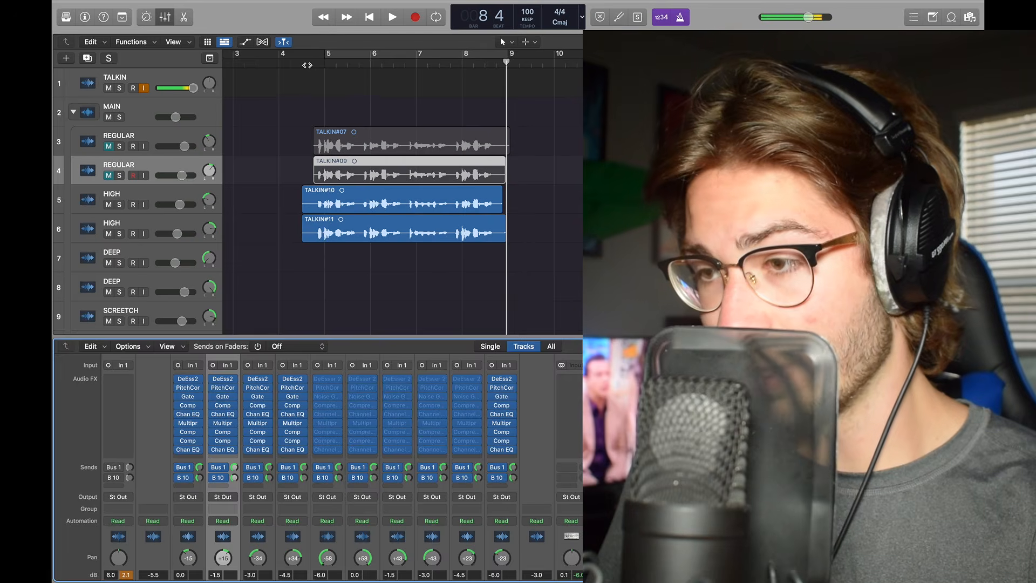
left_click(306, 66)
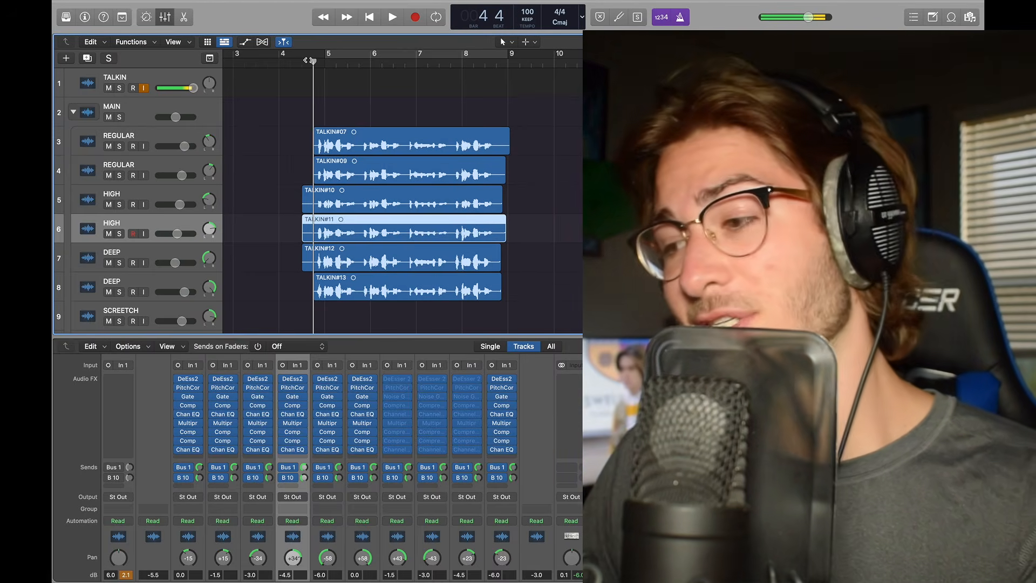
key("space")
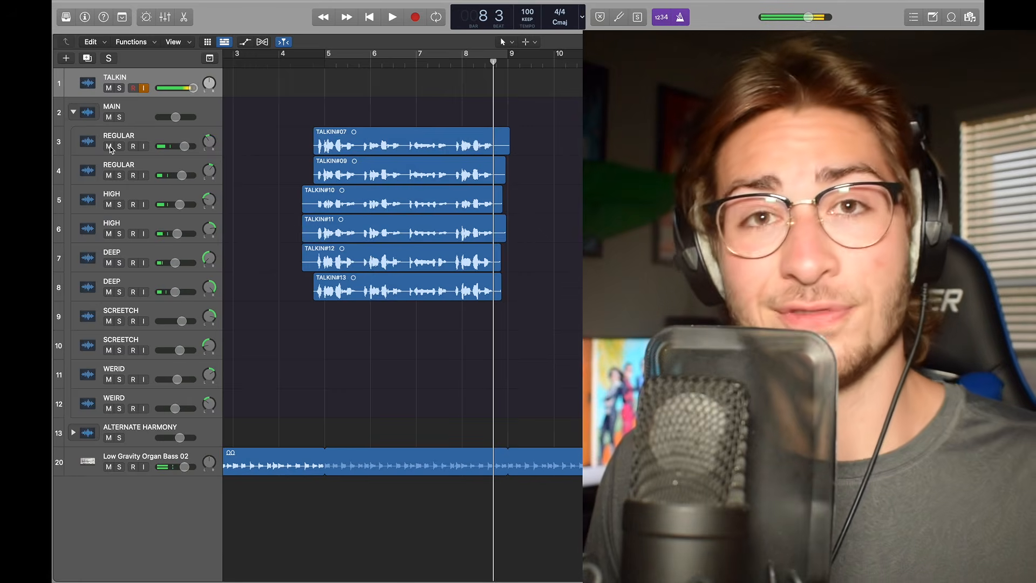
Step: Listen through the MAIN stack's vocal layers and collapse the MAIN stack
left_click_drag(109, 147, 108, 288)
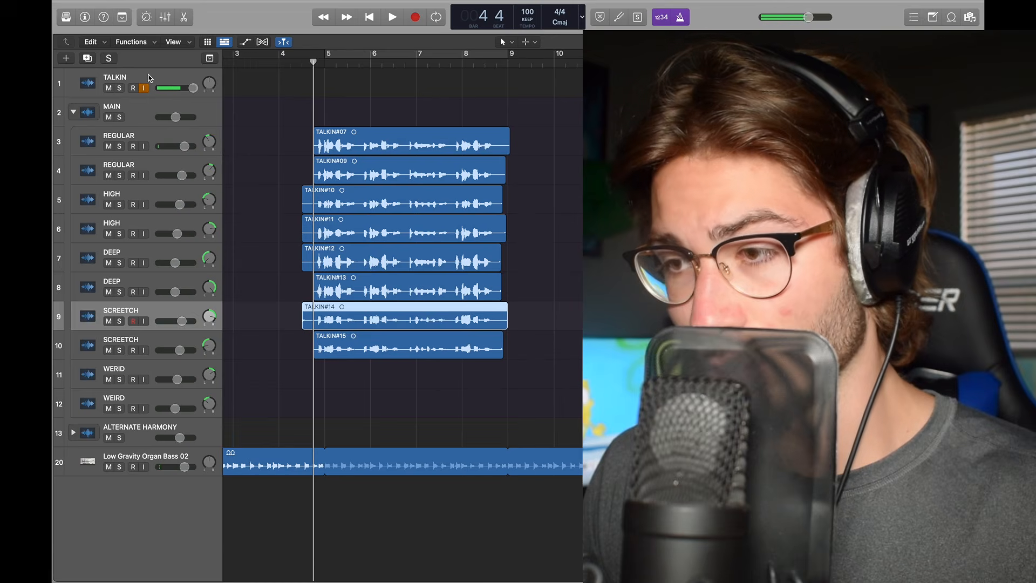
left_click(148, 77)
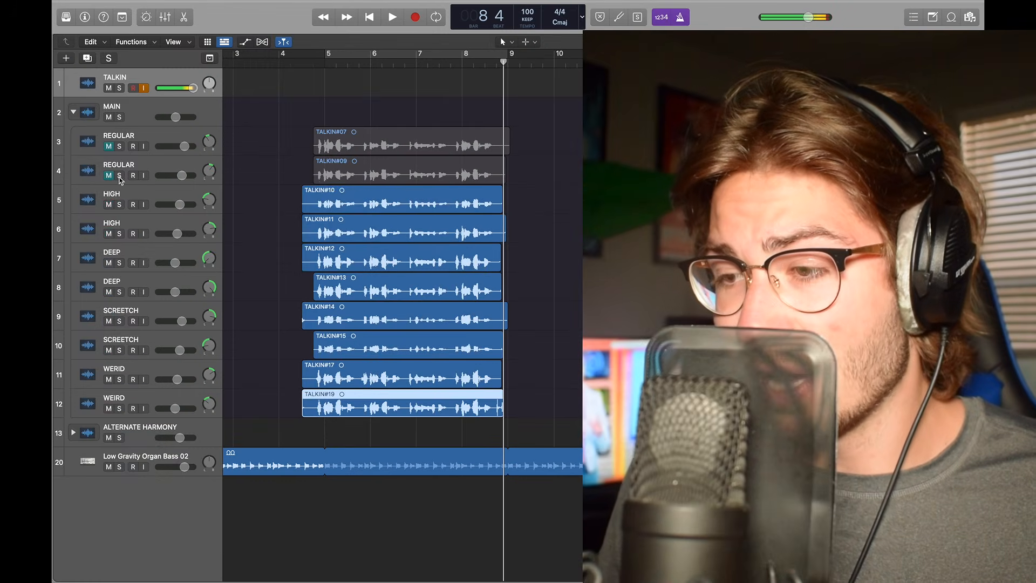
left_click(302, 62)
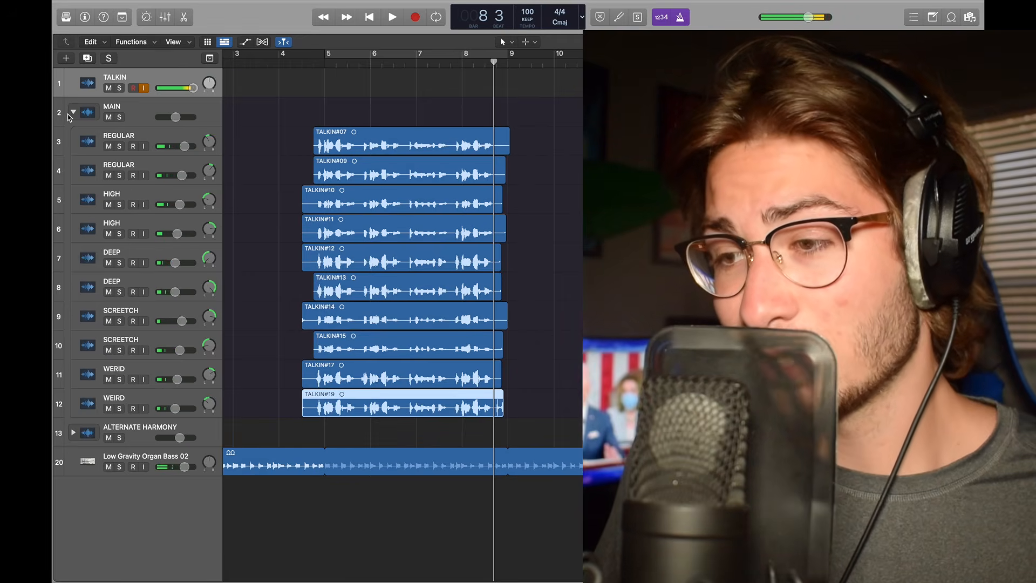
left_click(70, 113)
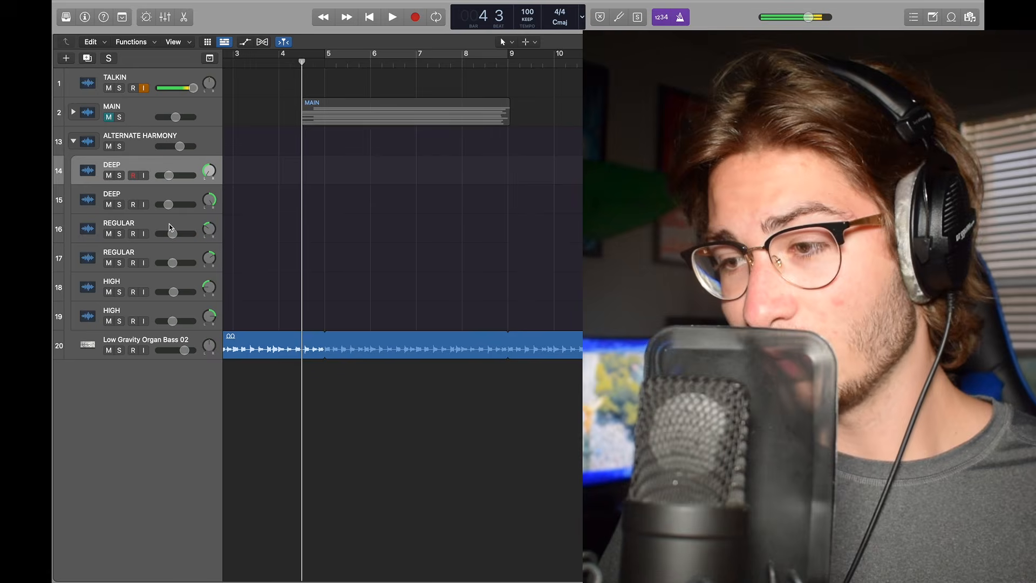
Step: Move the new TALKIN take onto the second HIGH track in the ALTERNATE HARMONY stack and briefly solo it
left_click(169, 223)
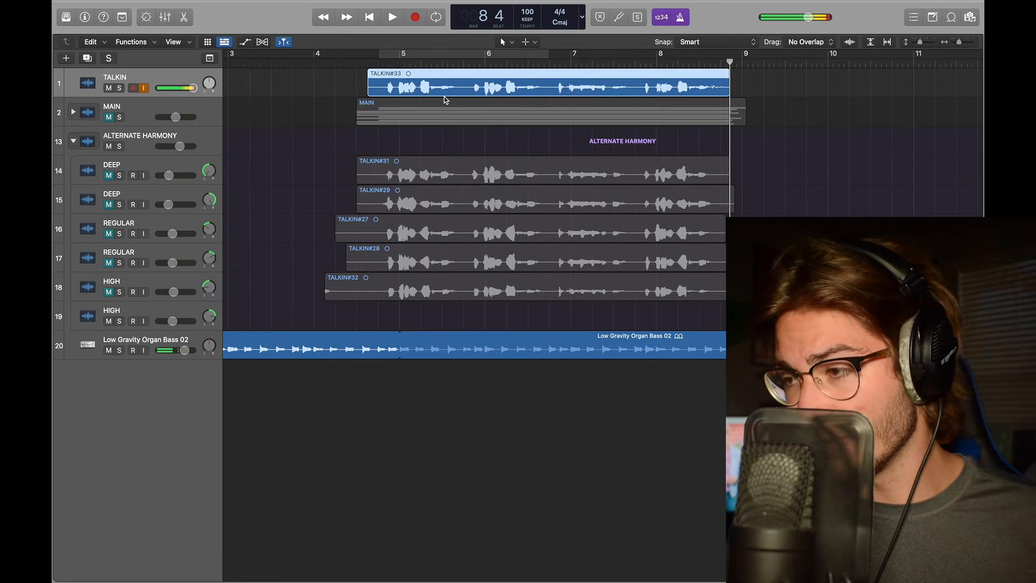
left_click_drag(441, 84, 444, 306)
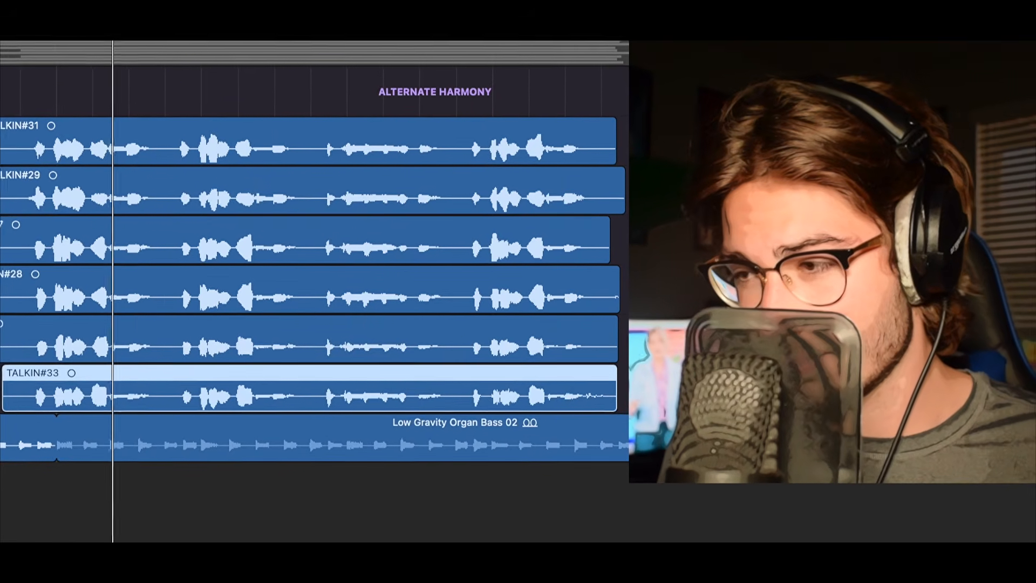
key("s")
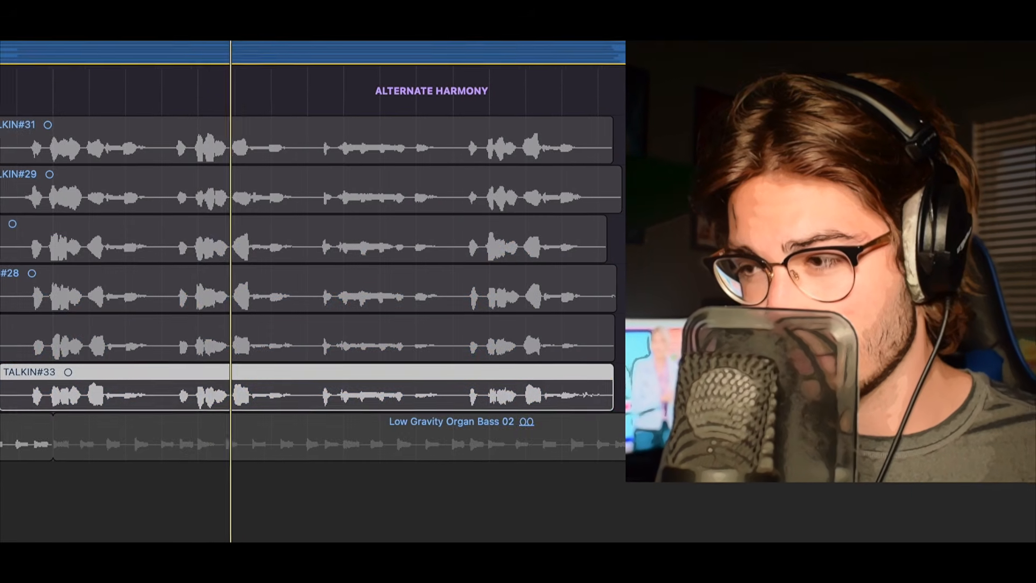
left_click(119, 117)
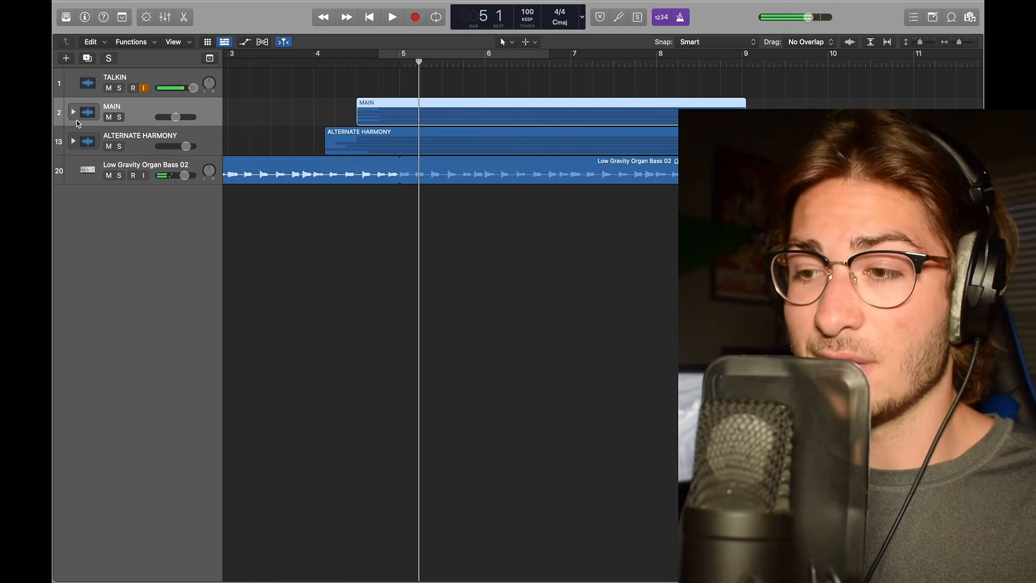
Step: Expand the MAIN stack and split all its vocal regions at the playhead around bar 7
left_click(74, 112)
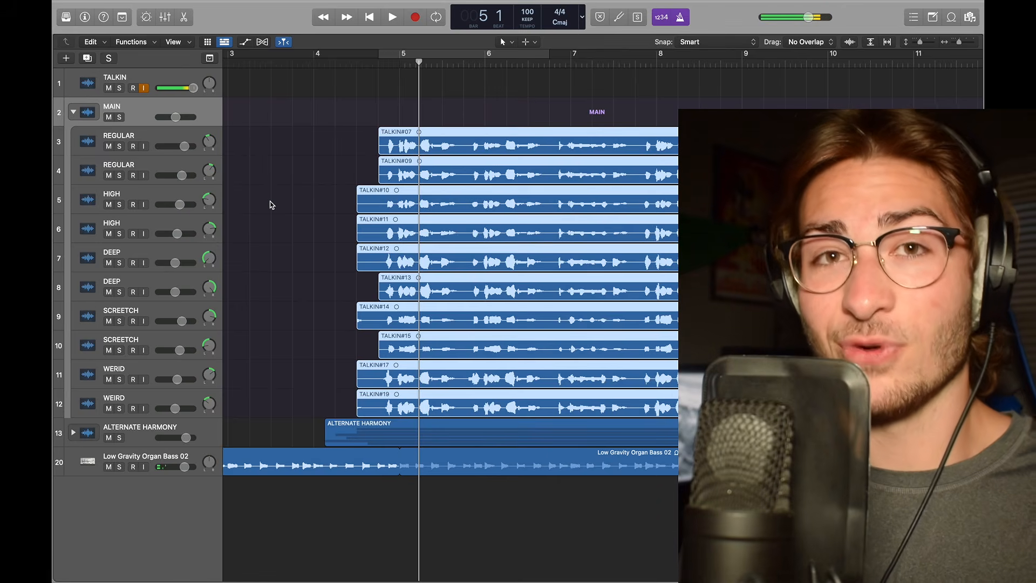
scroll(270, 205, "right", 1)
key("super+Right")
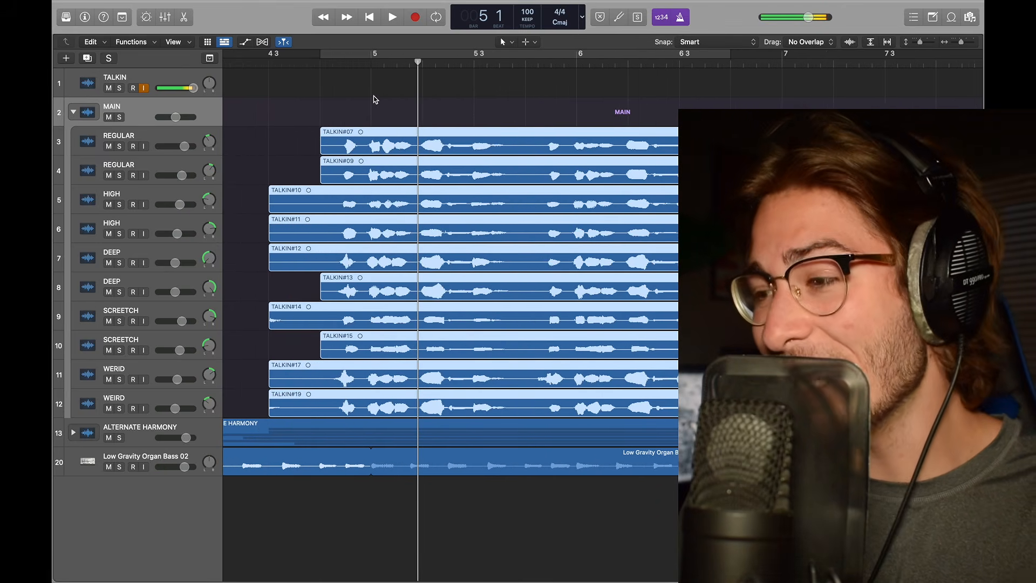
left_click_drag(418, 61, 542, 67)
key("super+t")
key("super+t")
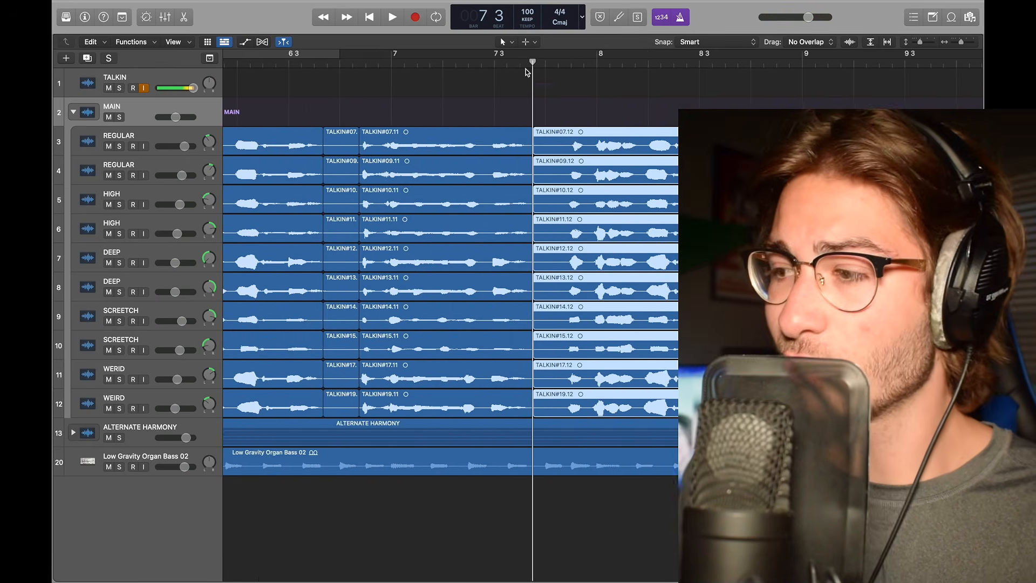
Step: Split the MAIN vocal regions again at the playhead just before bar 8 and near bar 8.3
left_click_drag(532, 62, 566, 63)
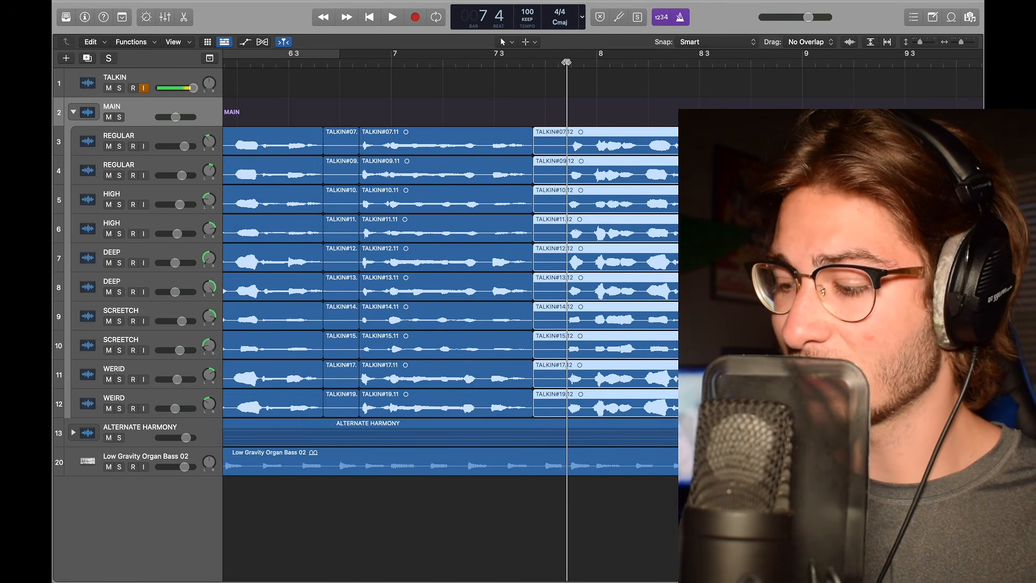
key("super+t")
left_click(708, 63)
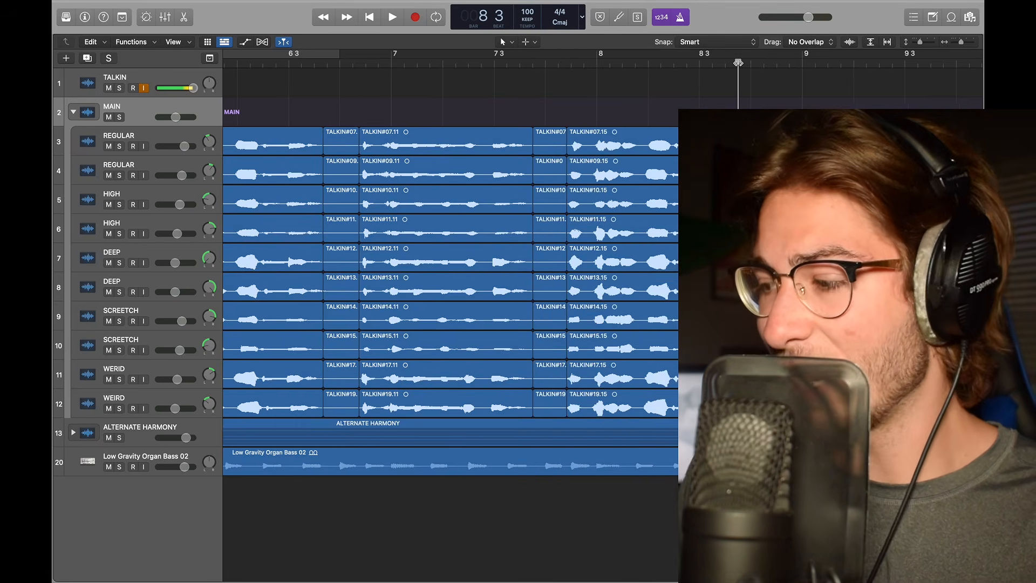
key("super+t")
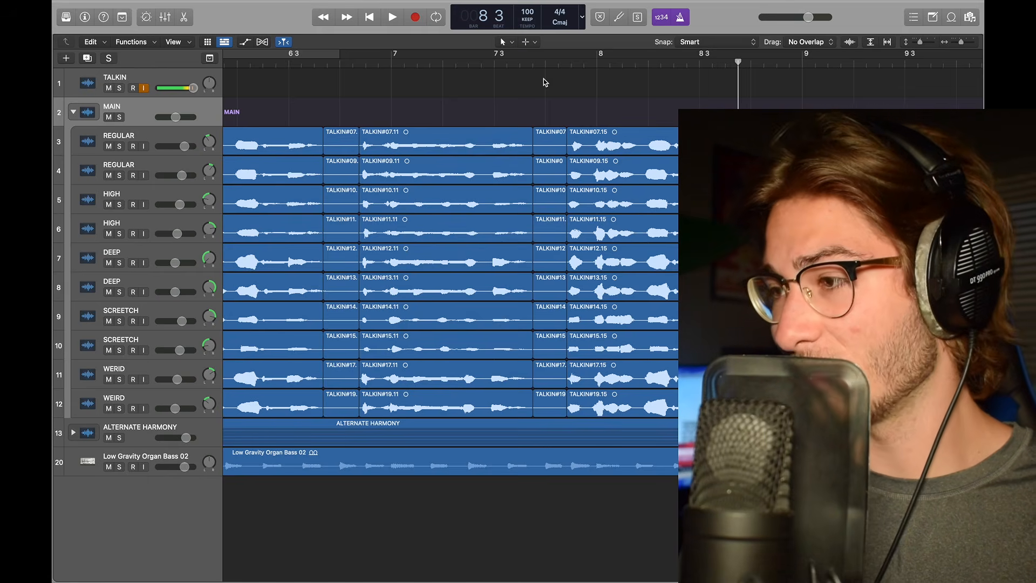
Step: Pick a different region editing tool from the tool menu
left_click(510, 44)
left_click(545, 186)
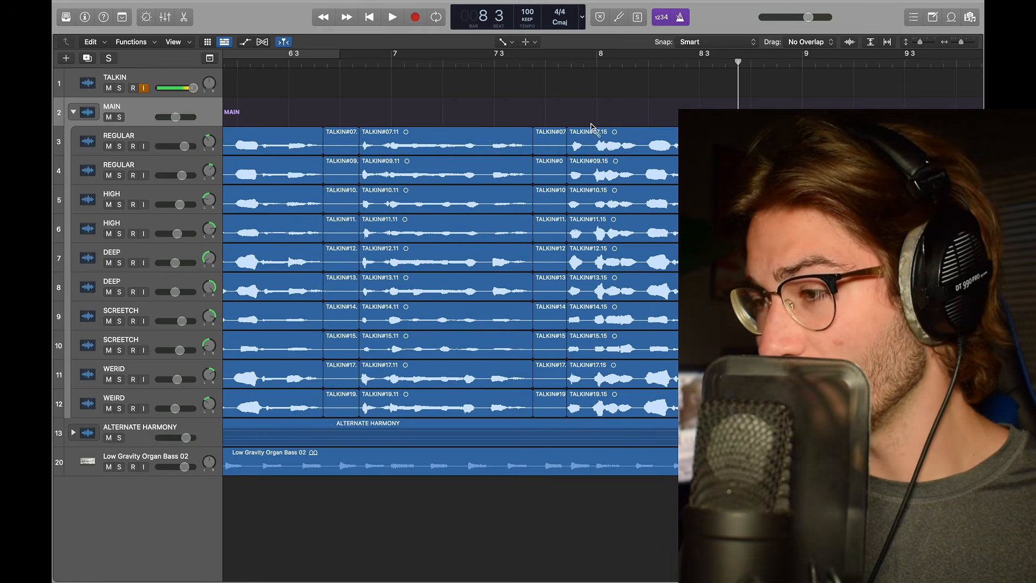
Step: Delete the vocal region tail after the last split near bar 8.7 and switch back to the Pointer tool
left_click_drag(733, 145, 730, 148)
key("Delete")
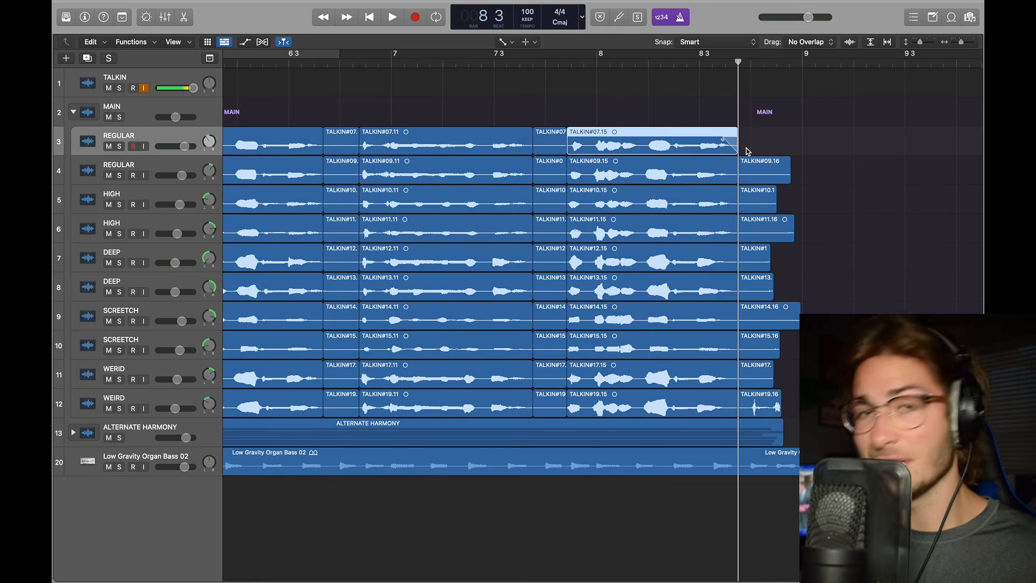
left_click(501, 43)
left_click(539, 53)
Step: Select the short leftover segments between the vocal phrases across all MAIN harmony tracks
scroll(527, 135, "left", 5)
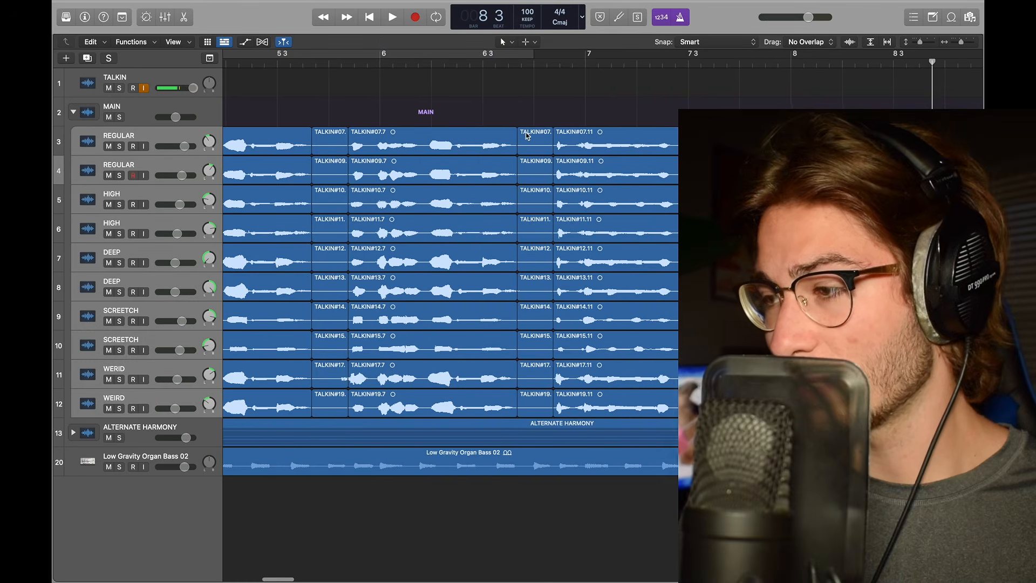
left_click_drag(526, 119, 544, 383)
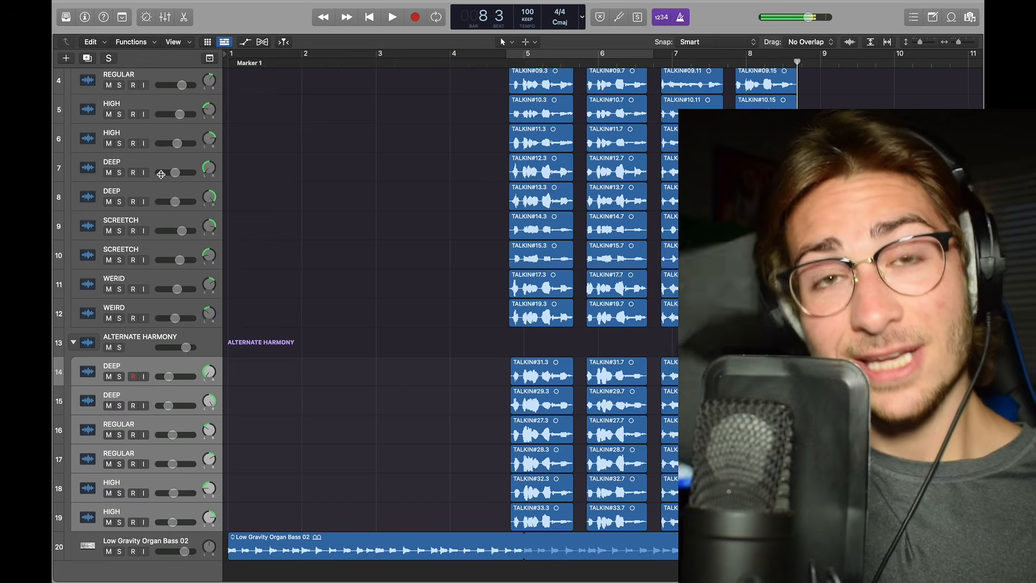
Step: Open the mixer and inspect the plugin chains and reverb sends on the vocal channel strips
key("super+Down")
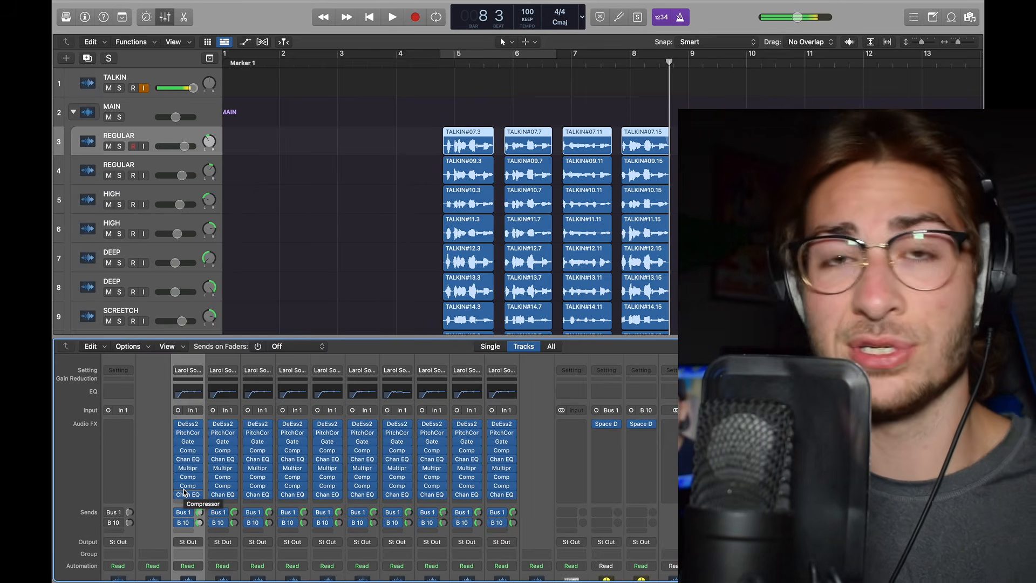
scroll(109, 135, "down", 1)
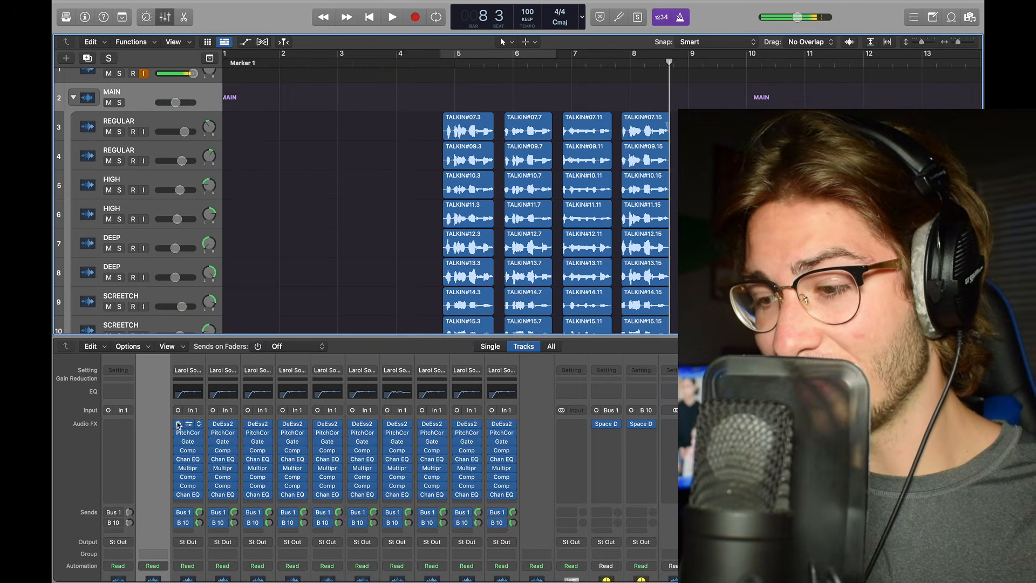
mouse_move(178, 423)
left_mouse_down()
mouse_move(249, 511)
mouse_move(281, 520)
left_mouse_up()
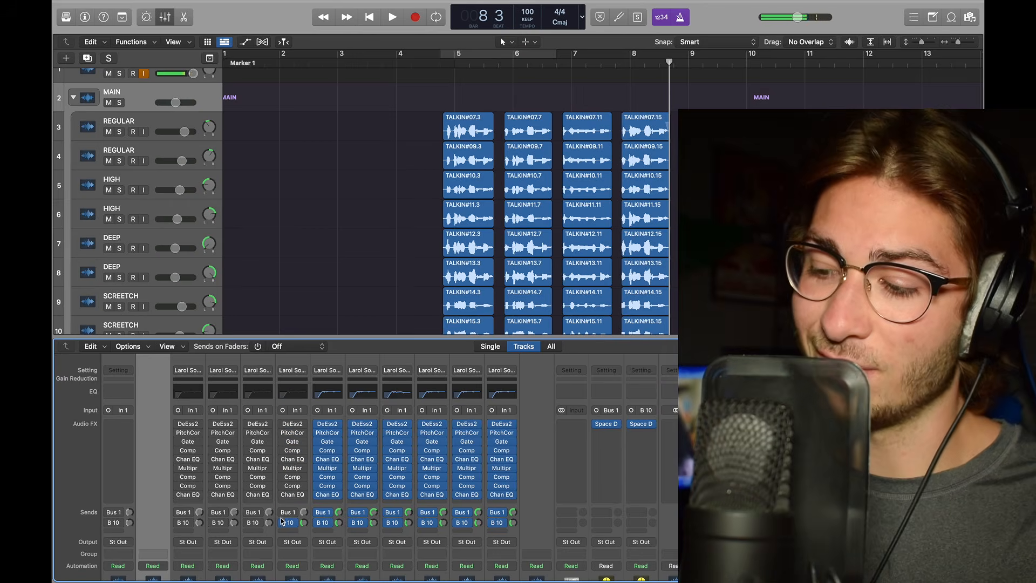
left_click_drag(319, 426, 319, 514)
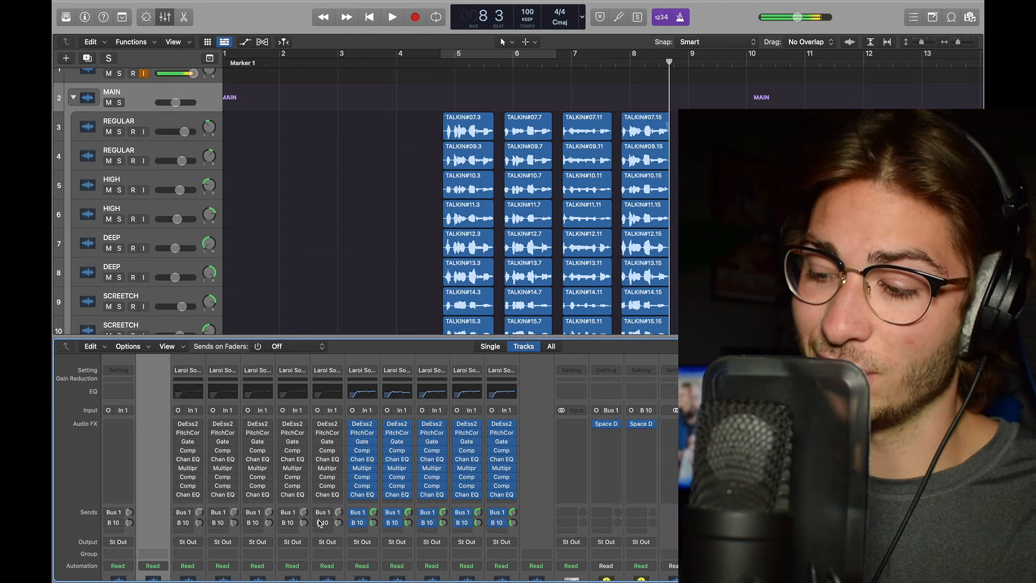
mouse_move(353, 437)
left_mouse_down()
mouse_move(397, 429)
mouse_move(391, 535)
left_mouse_up()
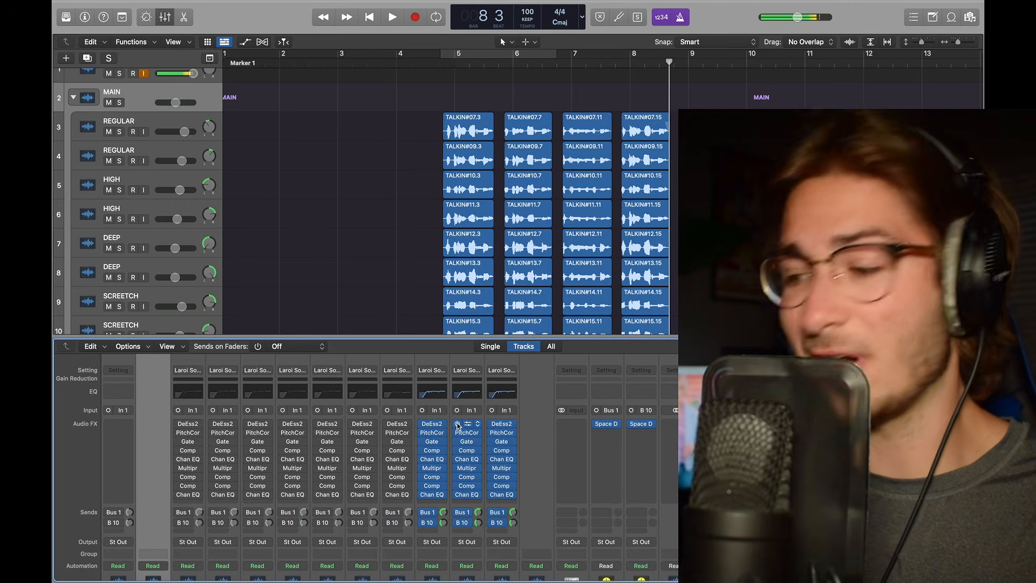
left_click(423, 424)
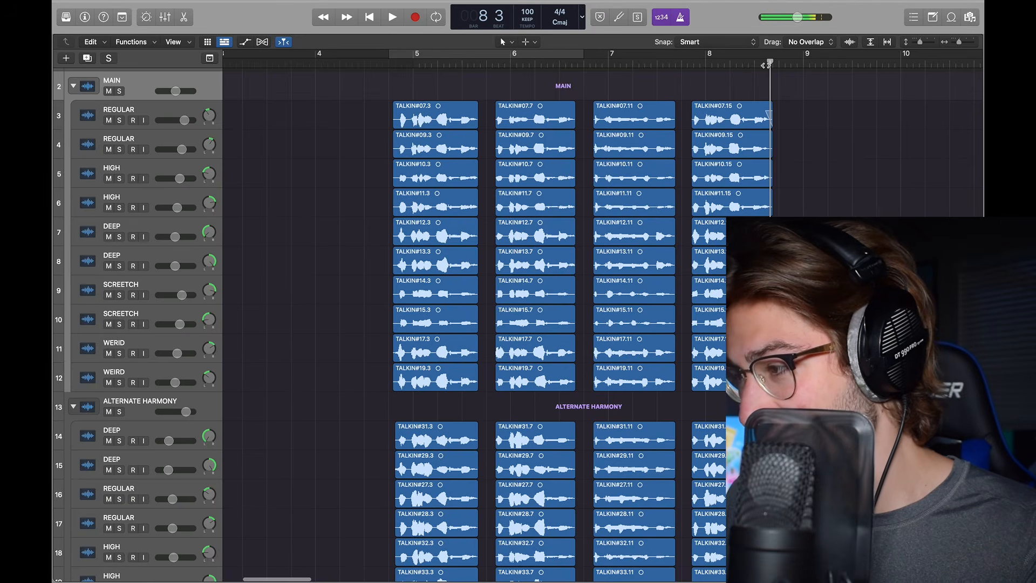
Step: Play back the stacked vocal harmonies from bar 5 to audition the edited phrases
left_click_drag(449, 91, 391, 91)
scroll(391, 91, "up", 5)
key("space")
scroll(475, 80, "right", 2)
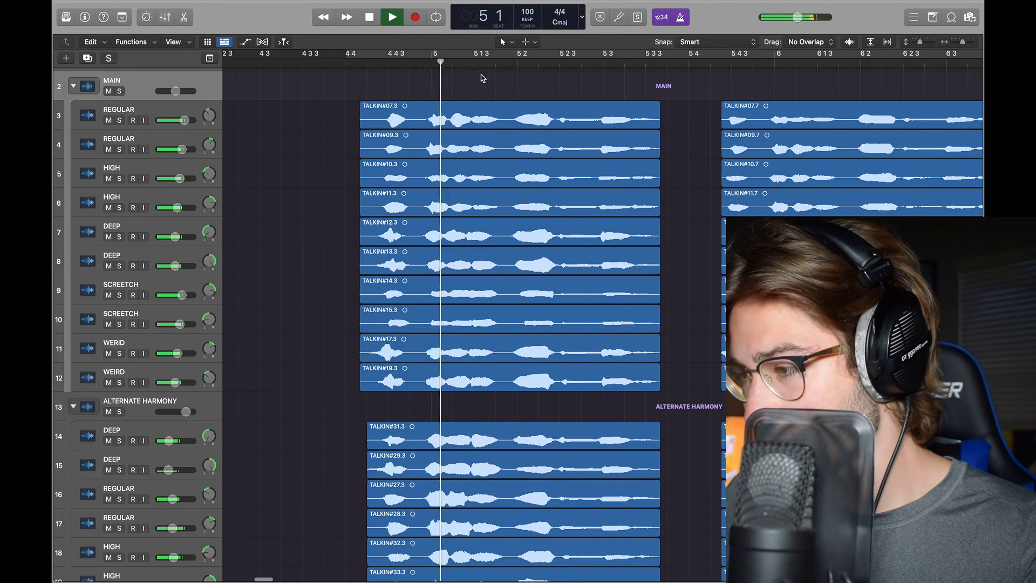
key("space")
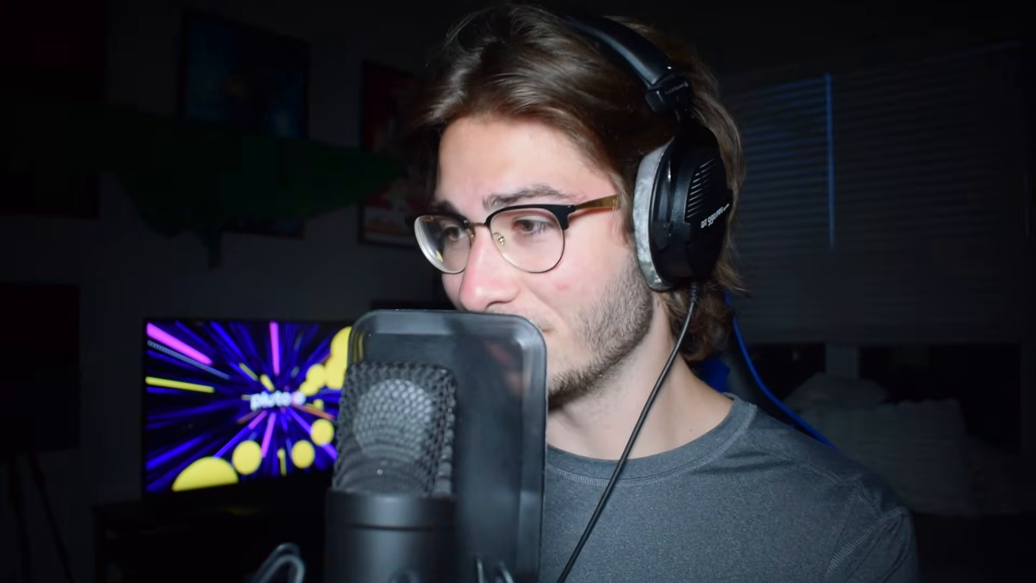